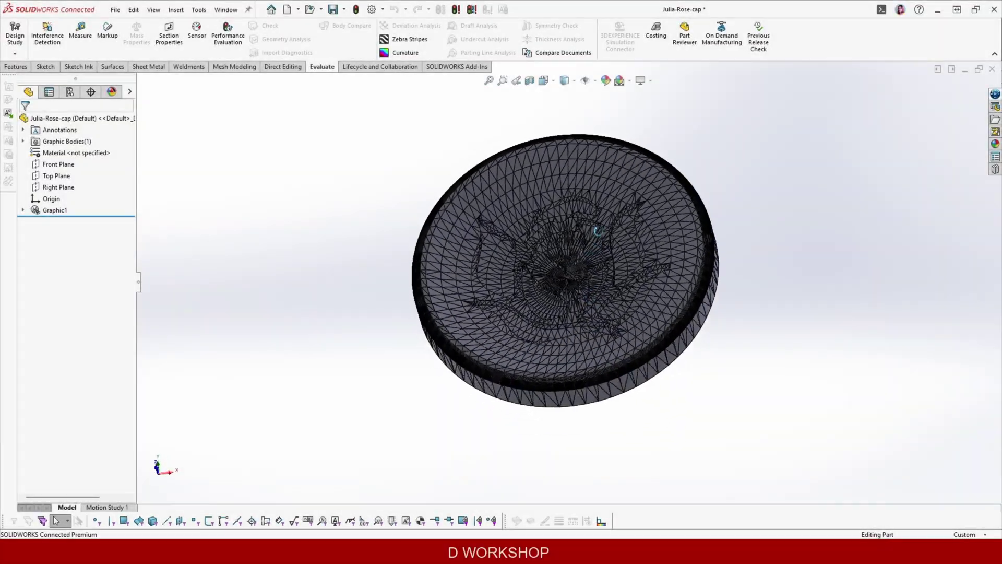
Orbit the rose cap to inspect its underside before setting up the mesh conversion
mouse_move(674, 157)
middle_down()
mouse_move(817, 189)
mouse_move(716, 454)
middle_up()
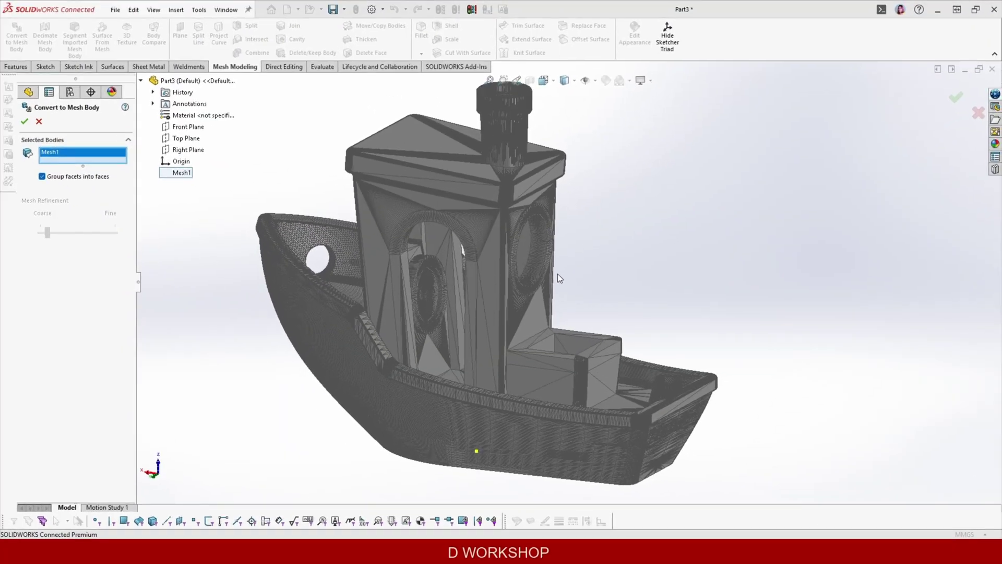
Confirm the boat mesh conversion and inspect the result with hidden edges visible
key(Return)
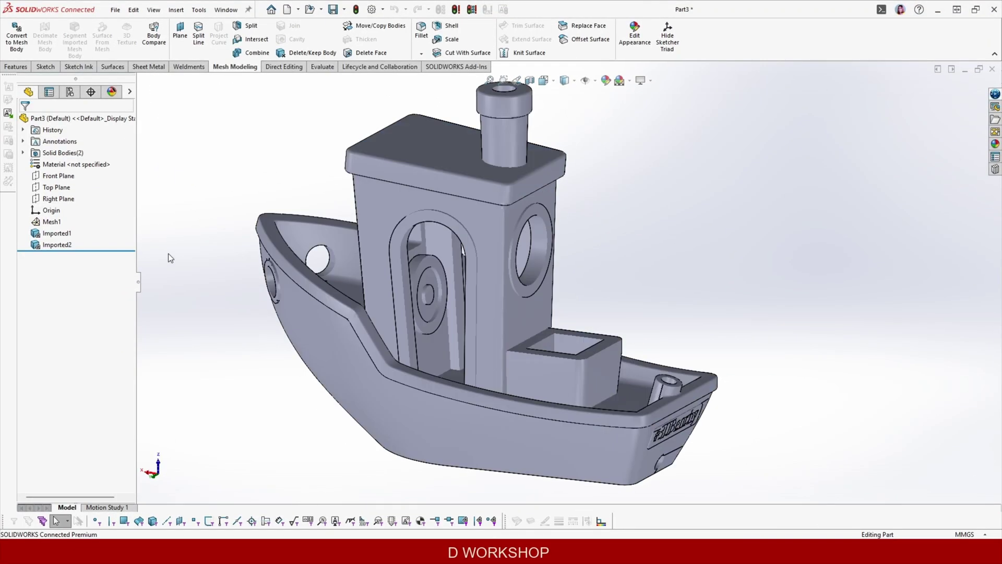
mouse_move(532, 315)
middle_down()
mouse_move(839, 271)
mouse_move(705, 290)
middle_up()
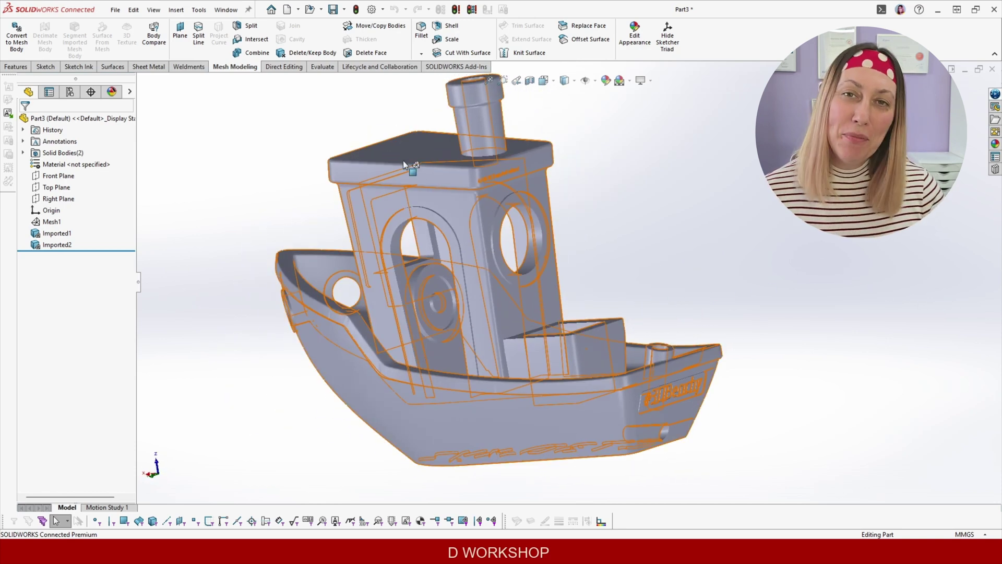
scroll(403, 161, down, 5)
scroll(455, 278, down, 5)
scroll(454, 279, up, 2)
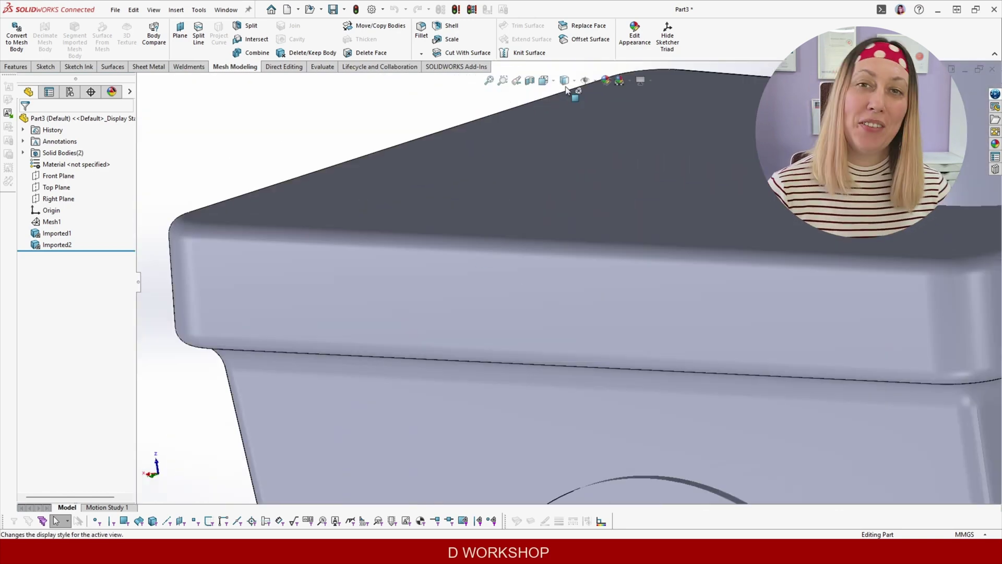
click(569, 81)
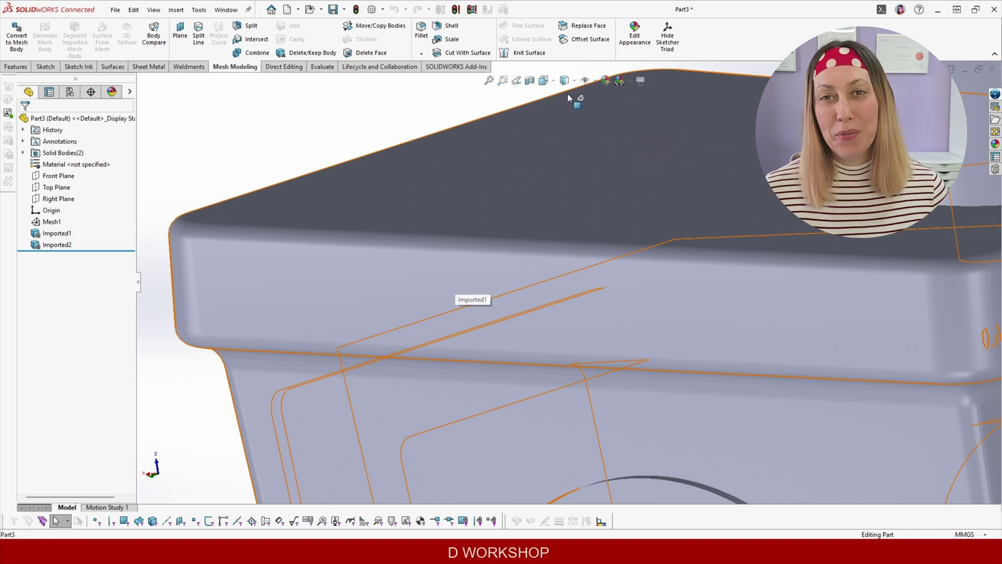
scroll(477, 302, up, 3)
mouse_move(565, 271)
middle_down()
mouse_move(408, 188)
mouse_move(509, 165)
mouse_move(548, 196)
mouse_move(501, 196)
mouse_move(635, 257)
mouse_move(619, 327)
mouse_move(579, 408)
middle_up()
scroll(633, 252, down, 3)
scroll(633, 259, down, 3)
scroll(629, 268, down, 3)
scroll(758, 436, down, 3)
scroll(757, 436, up, 3)
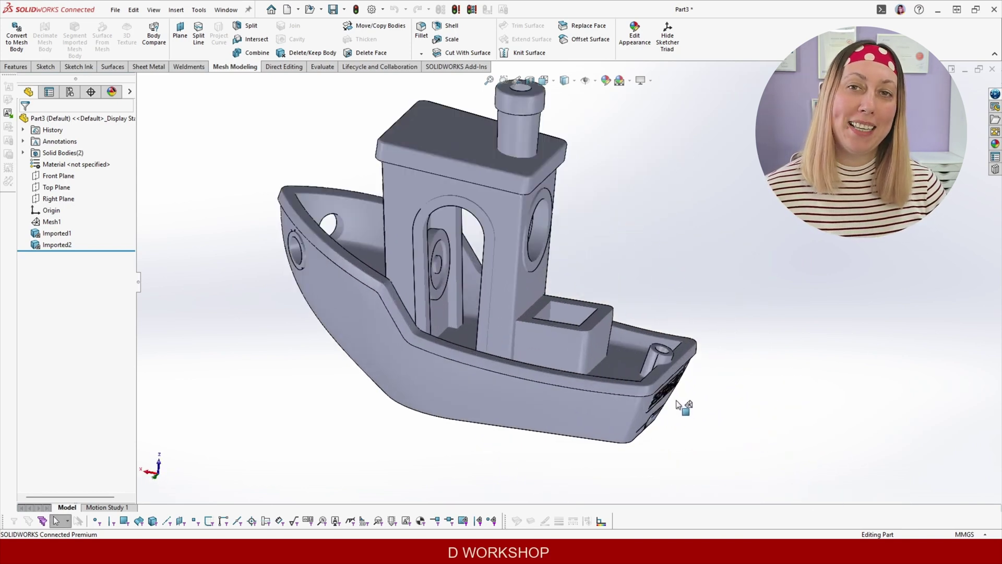
scroll(685, 408, up, 3)
scroll(654, 389, up, 3)
middle_drag(650, 388, 634, 368)
scroll(634, 368, down, 3)
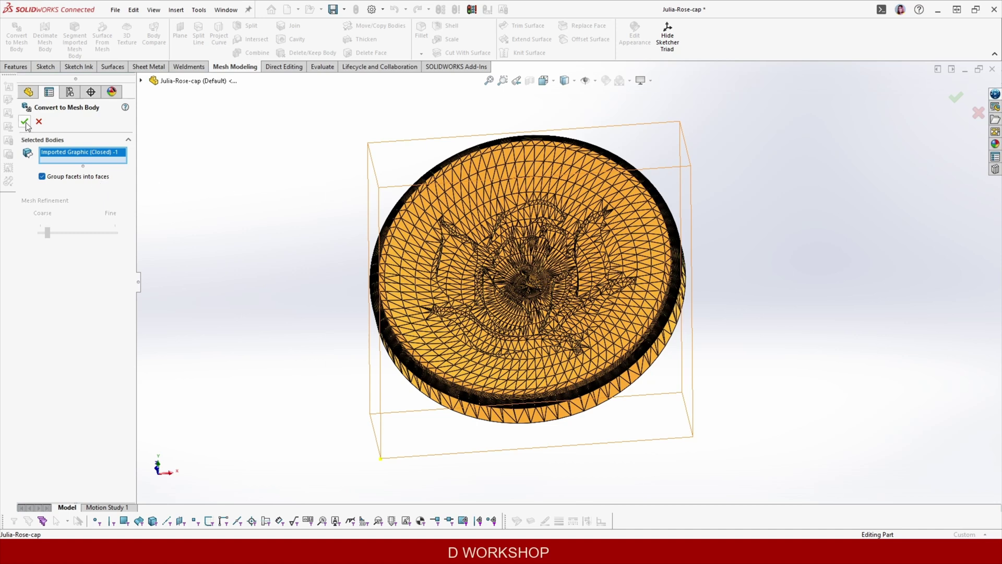
Confirm the Imported2 conversion and select the imported rose cap graphic body
key(Return)
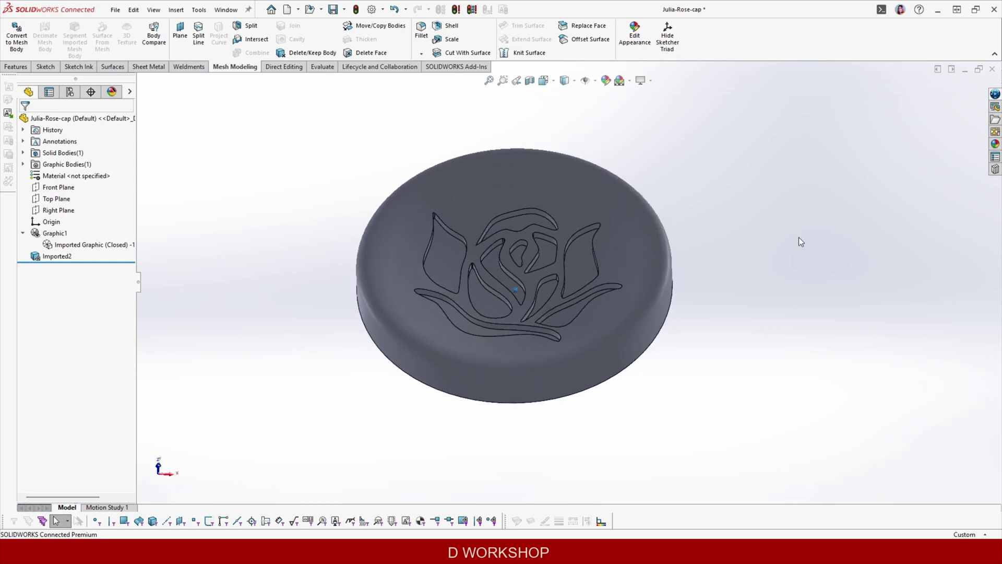
click(56, 256)
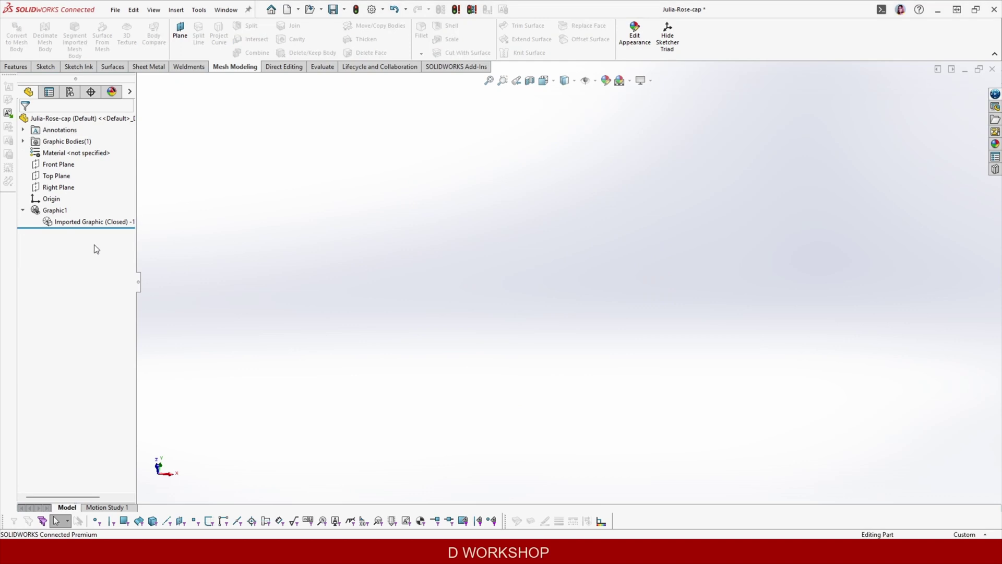
click(79, 222)
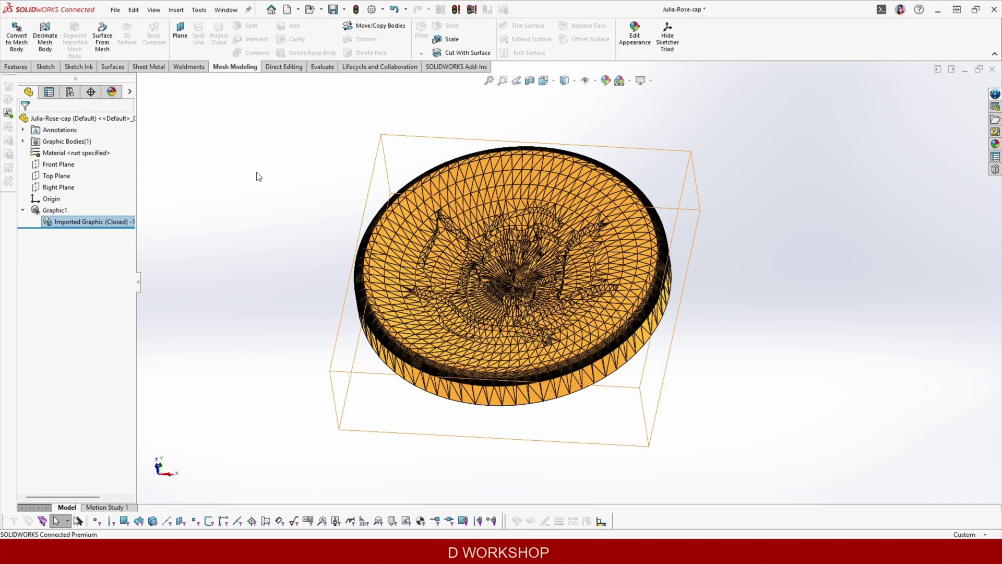
click(258, 172)
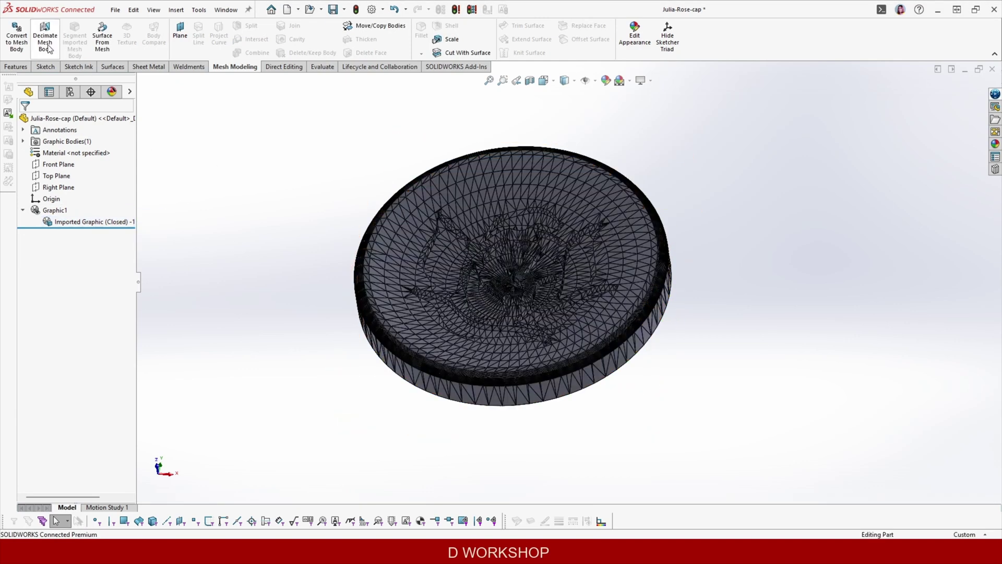
Convert the cap graphic into mesh body Imported3 and select it for segmenting
click(523, 245)
click(24, 125)
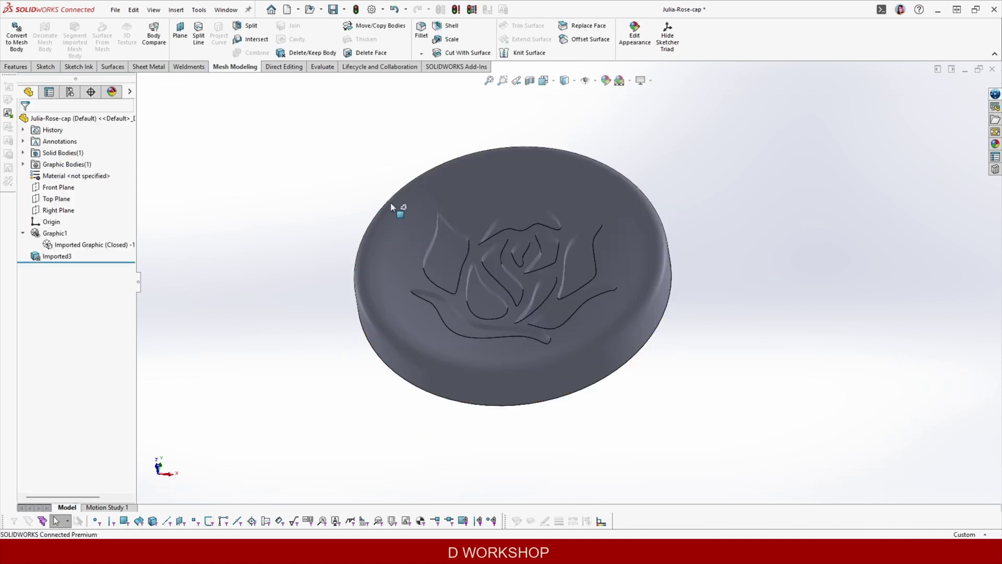
middle_drag(391, 203, 627, 223)
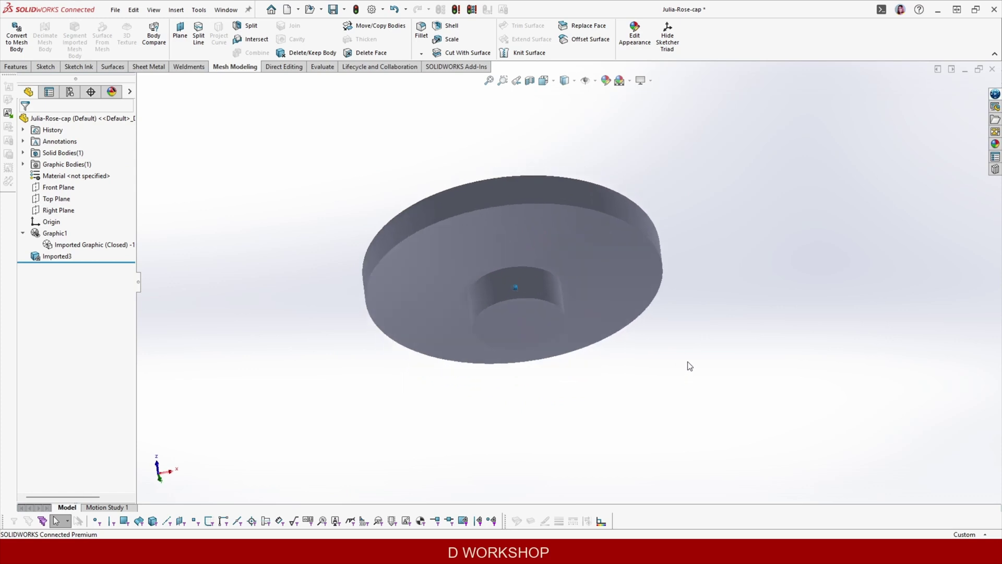
mouse_move(680, 362)
middle_down()
mouse_move(689, 376)
mouse_move(681, 345)
mouse_move(595, 259)
middle_up()
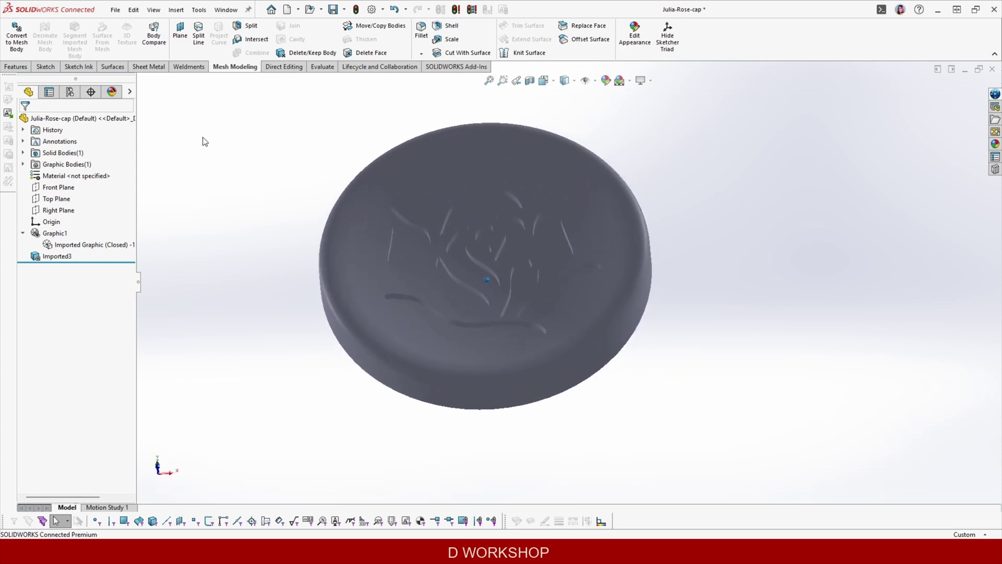
click(488, 197)
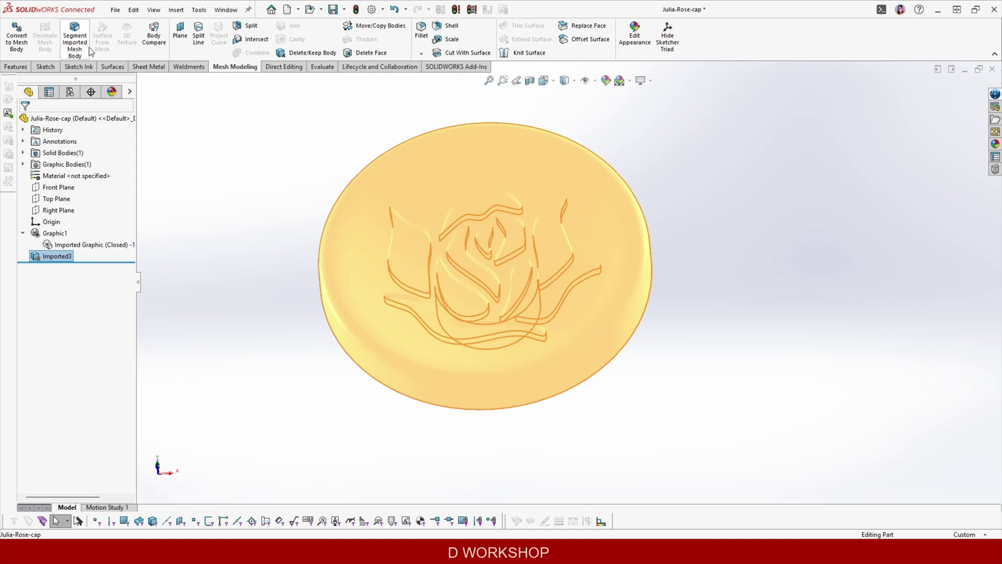
Start Segment Mesh on the cap and review the 30° rose-contour preview from several angles
click(74, 39)
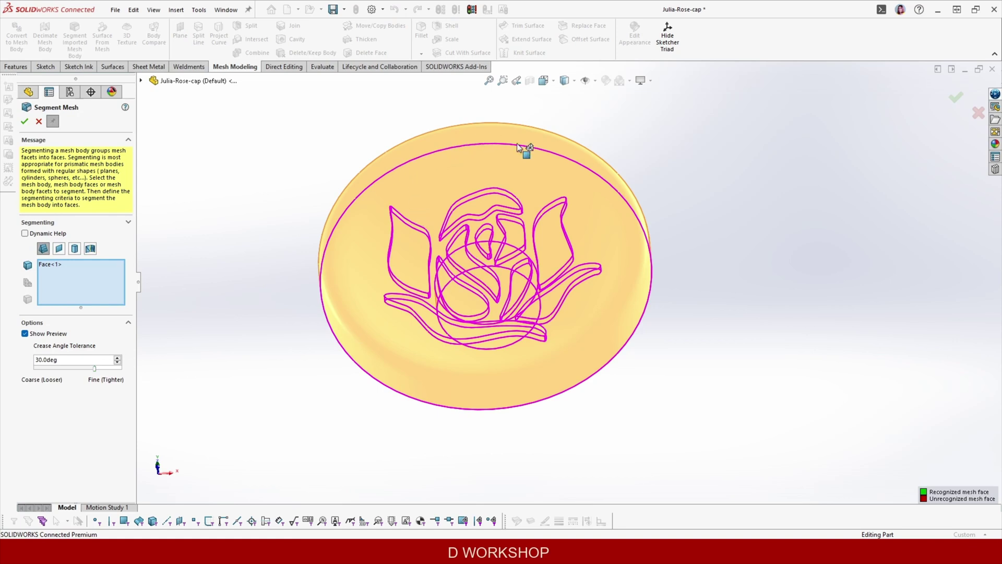
middle_drag(704, 284, 431, 314)
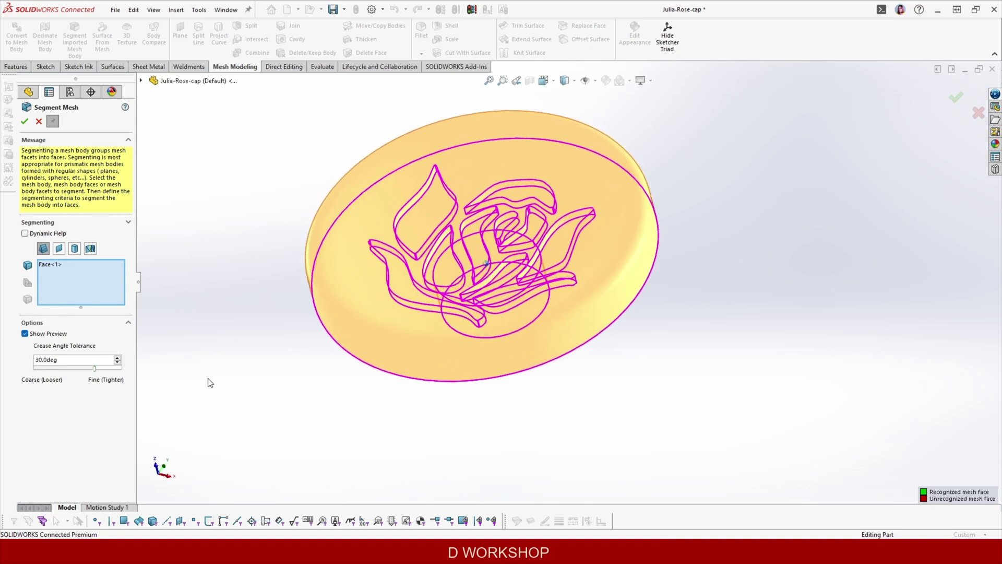
middle_drag(187, 392, 225, 382)
scroll(504, 245, down, 2)
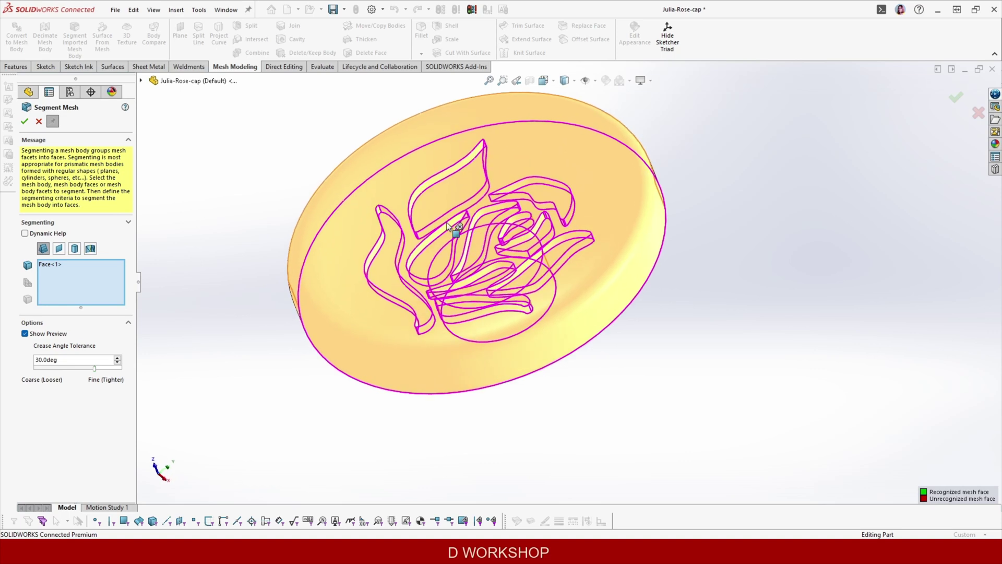
scroll(450, 234, down, 4)
scroll(443, 244, down, 3)
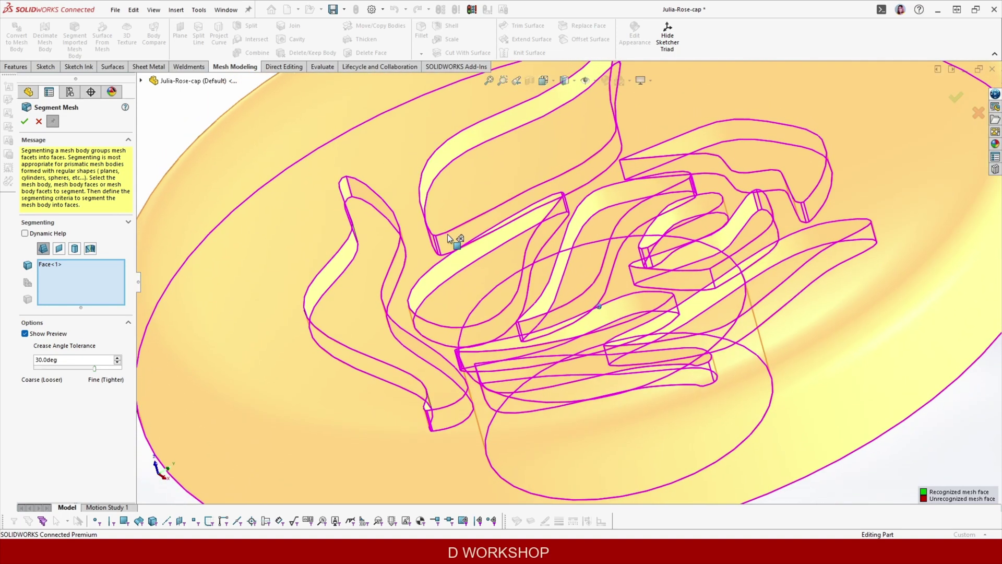
middle_drag(448, 234, 553, 233)
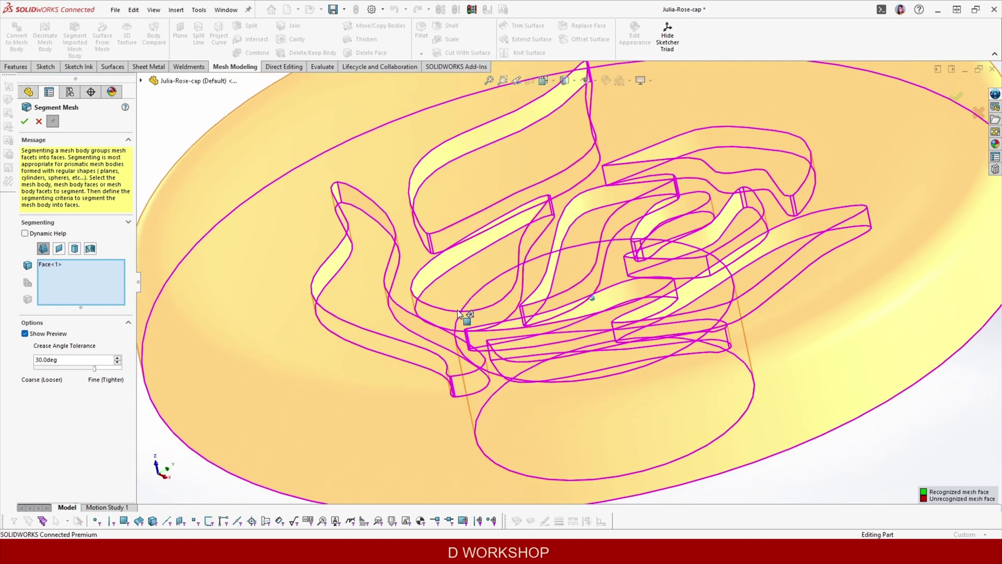
mouse_move(160, 336)
middle_down()
mouse_move(345, 258)
mouse_move(643, 221)
middle_up()
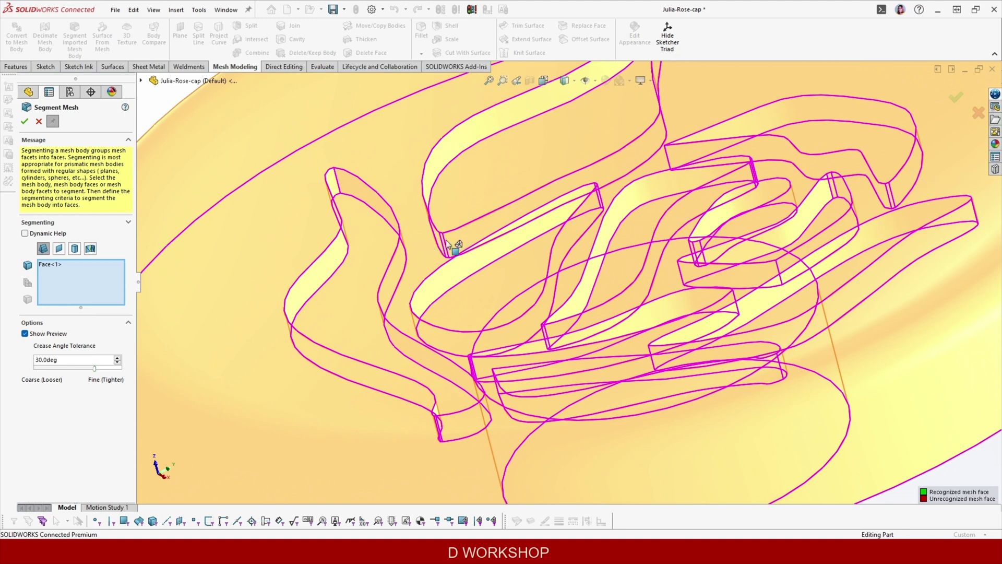
mouse_move(475, 249)
middle_down()
mouse_move(438, 283)
mouse_move(533, 329)
middle_up()
scroll(532, 329, up, 3)
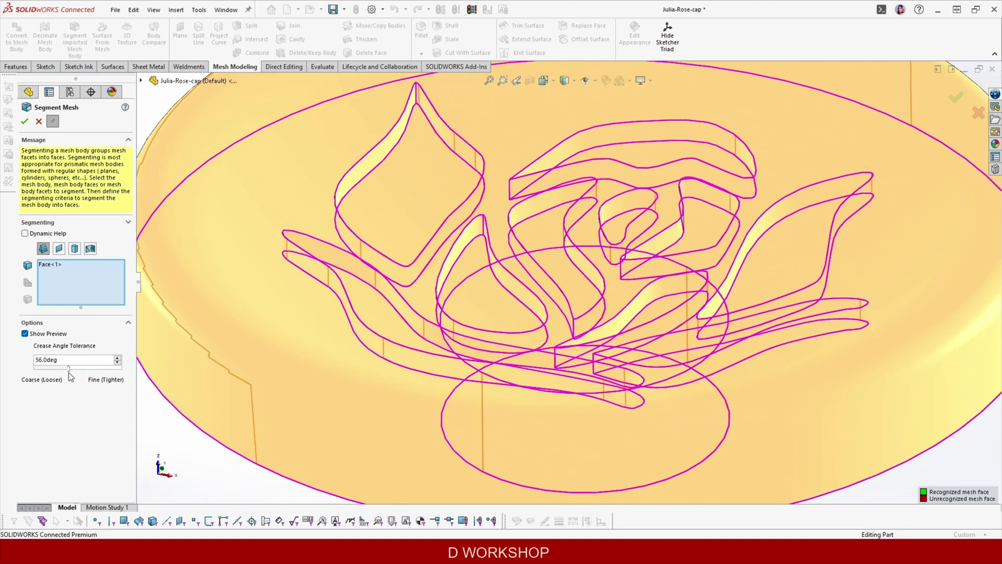
Raise the crease angle tolerance to about 73° and check the updated rose contours
drag(58, 373, 51, 374)
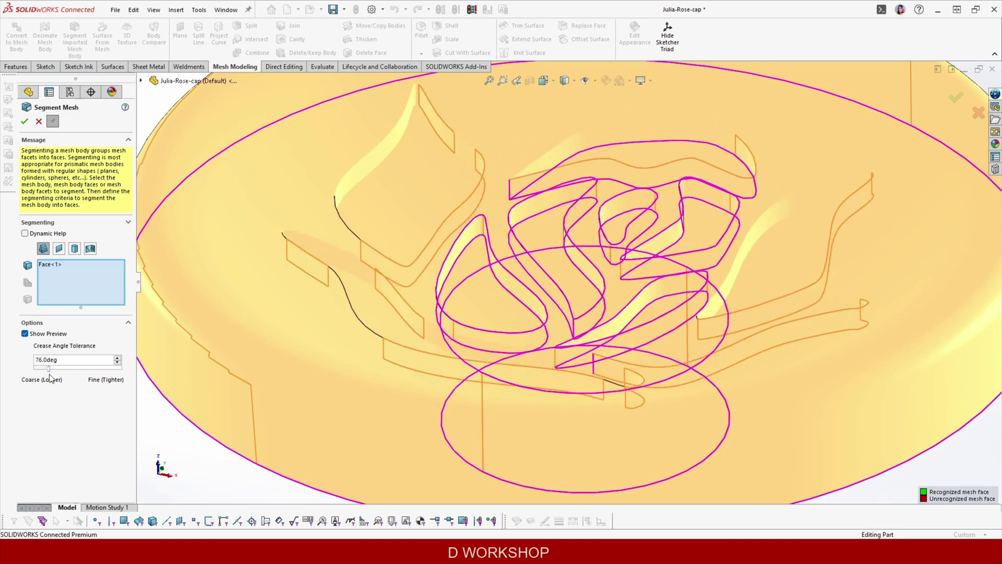
scroll(327, 347, down, 3)
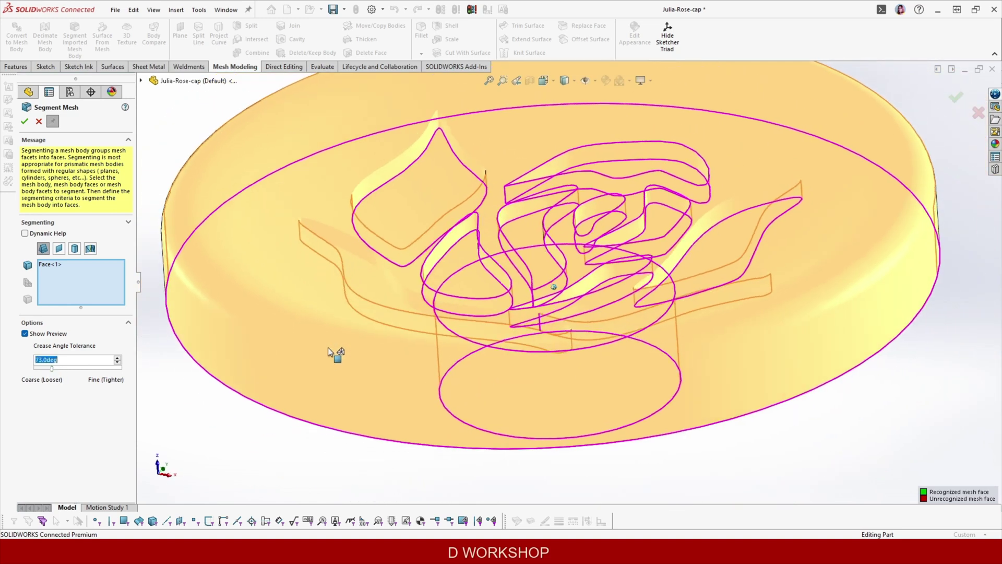
middle_drag(328, 347, 298, 329)
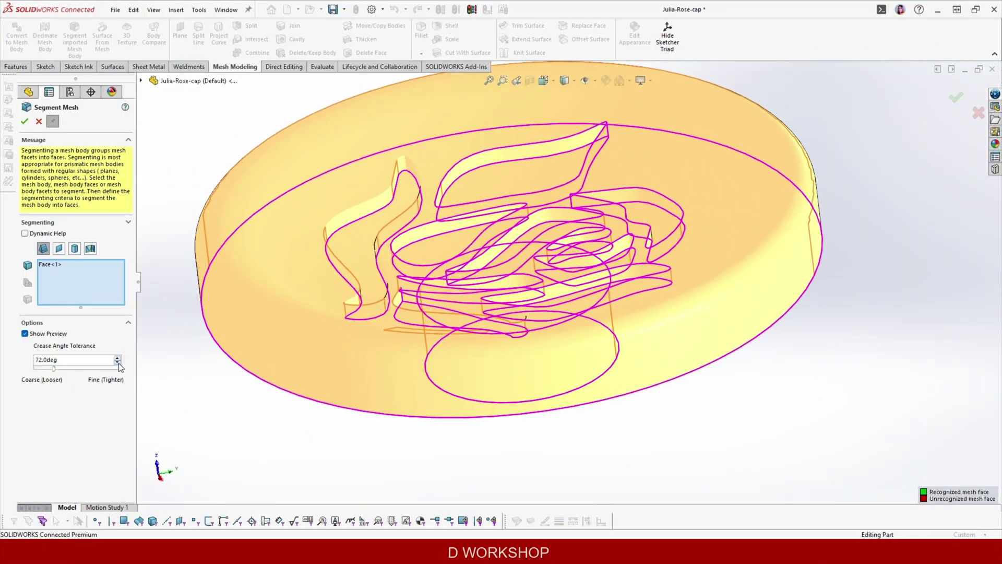
middle_drag(470, 407, 678, 217)
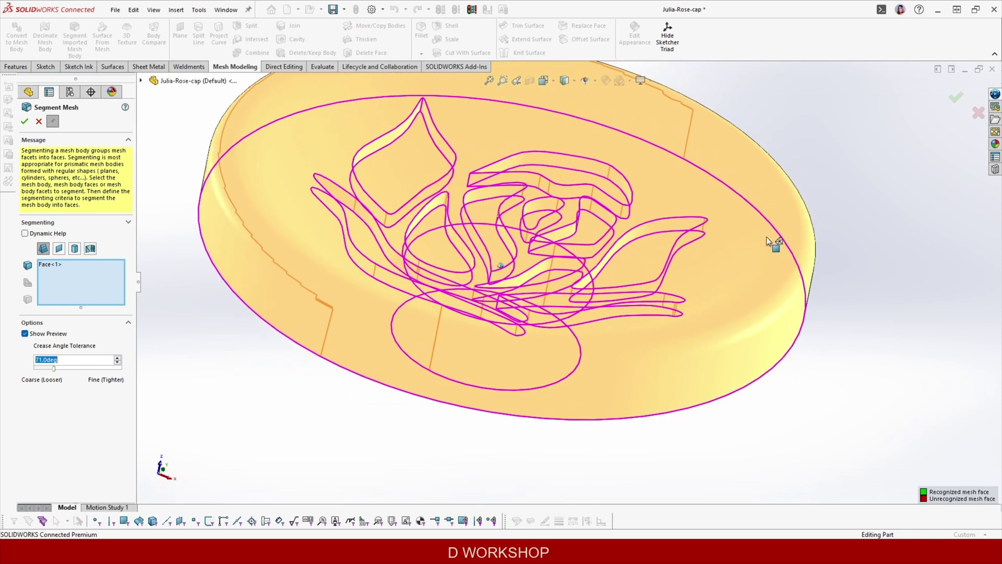
mouse_move(644, 312)
middle_down()
mouse_move(675, 277)
mouse_move(644, 336)
mouse_move(642, 292)
mouse_move(456, 236)
middle_up()
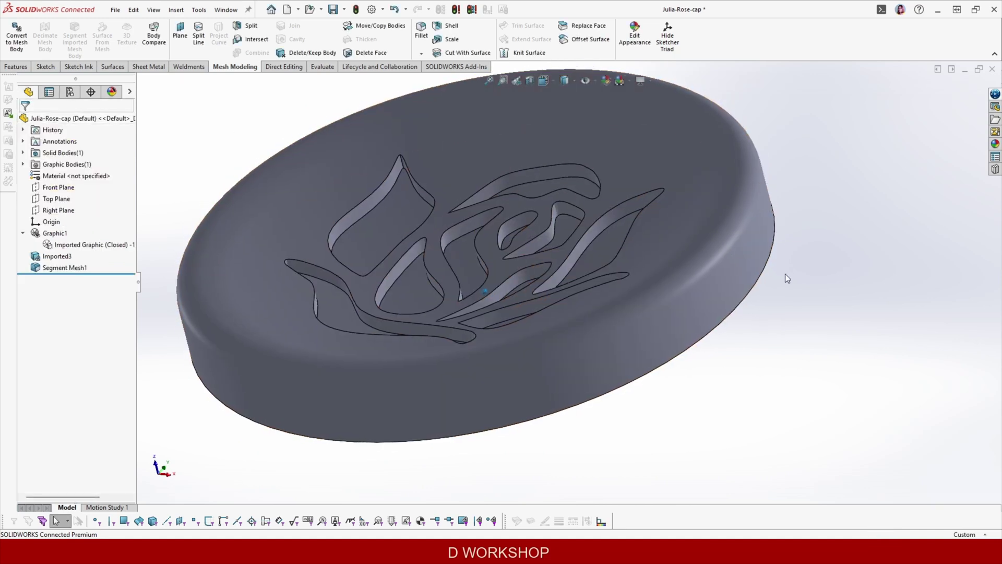
Inspect the segmented cap from several angles and select it to check its rose-edge faces
middle_drag(786, 274, 785, 270)
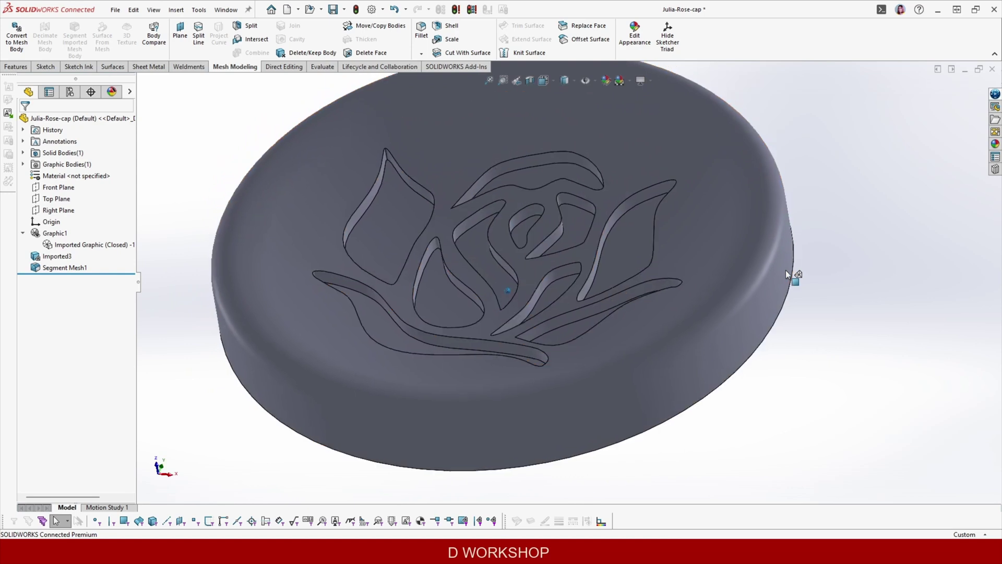
middle_drag(785, 271, 844, 253)
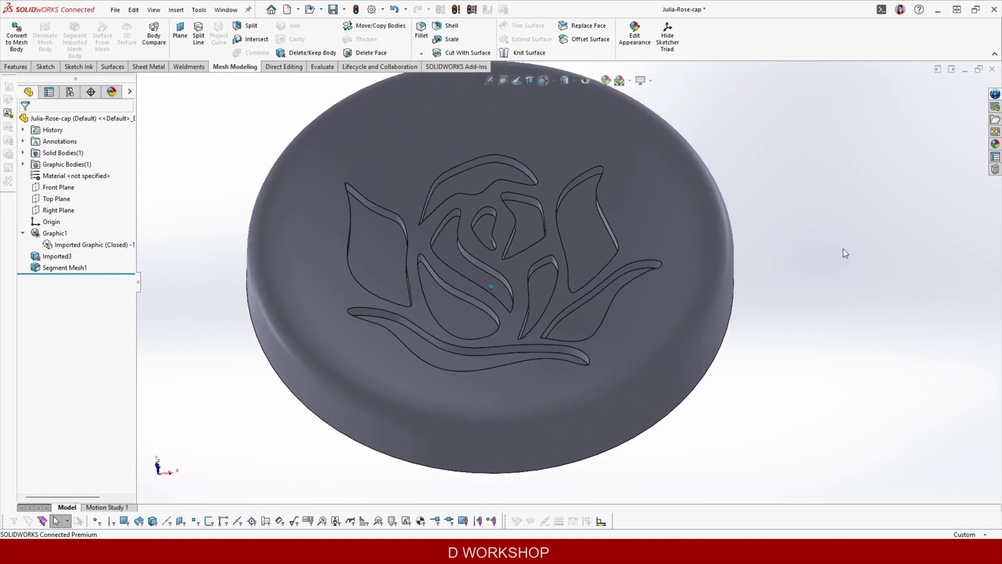
middle_drag(844, 249, 755, 238)
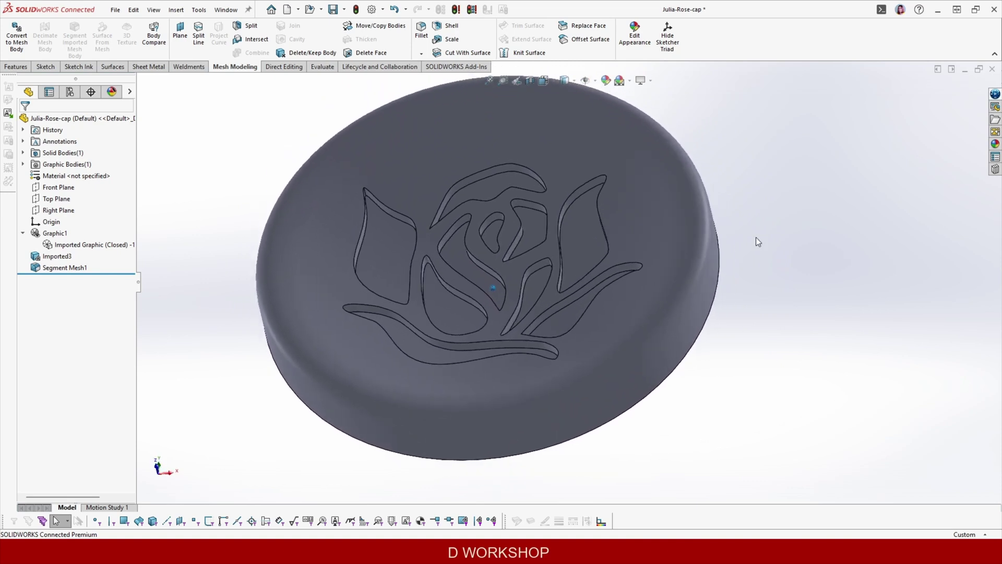
click(430, 165)
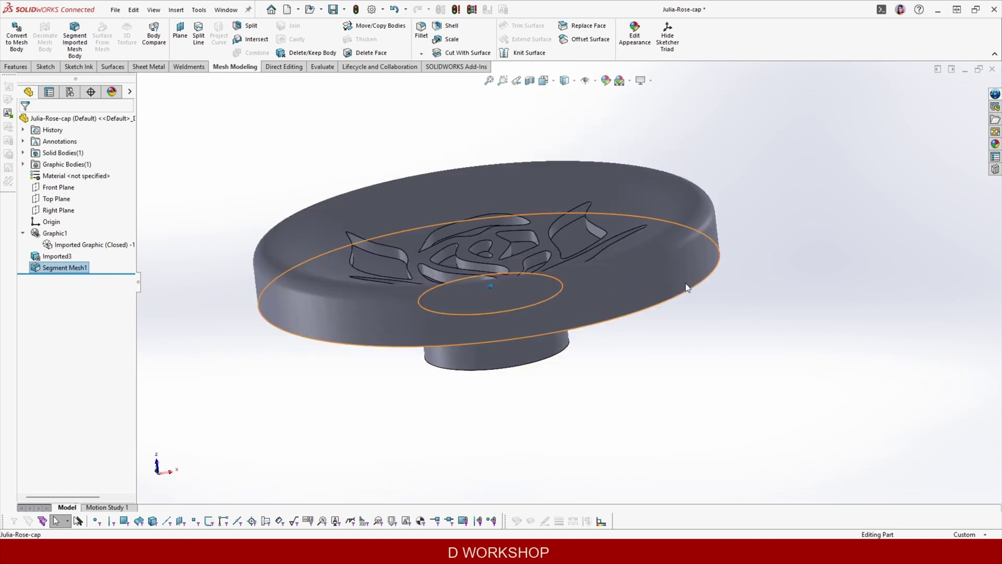
scroll(416, 231, down, 4)
scroll(414, 226, down, 2)
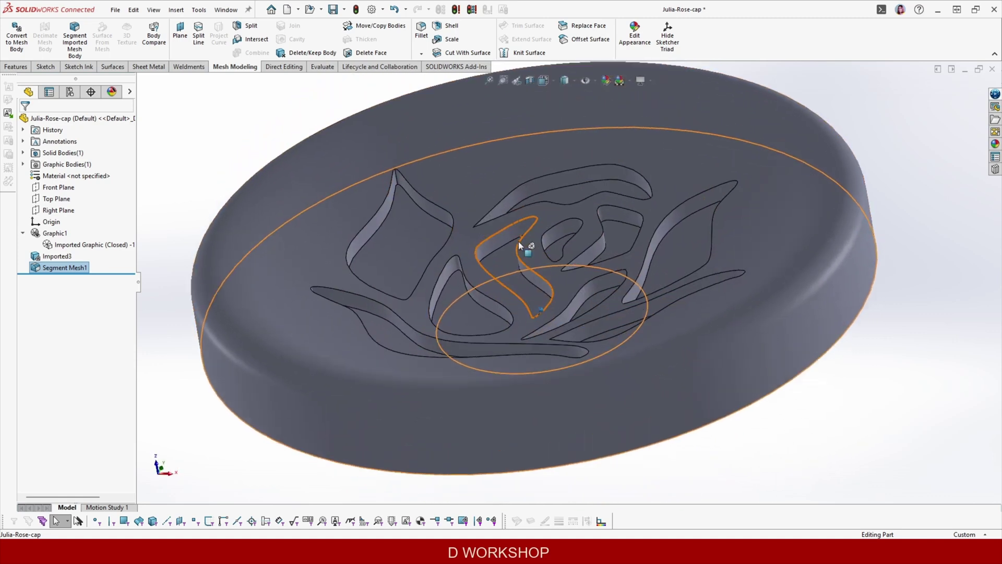